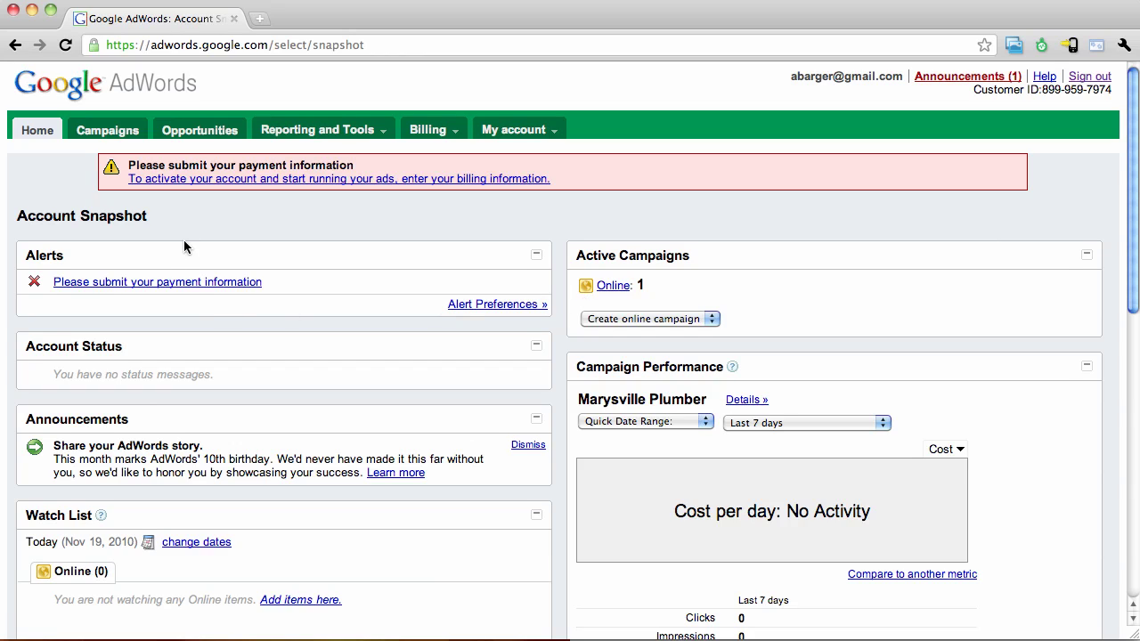
From the Account Snapshot page, open the Reporting and Tools menu.
left_click(305, 132)
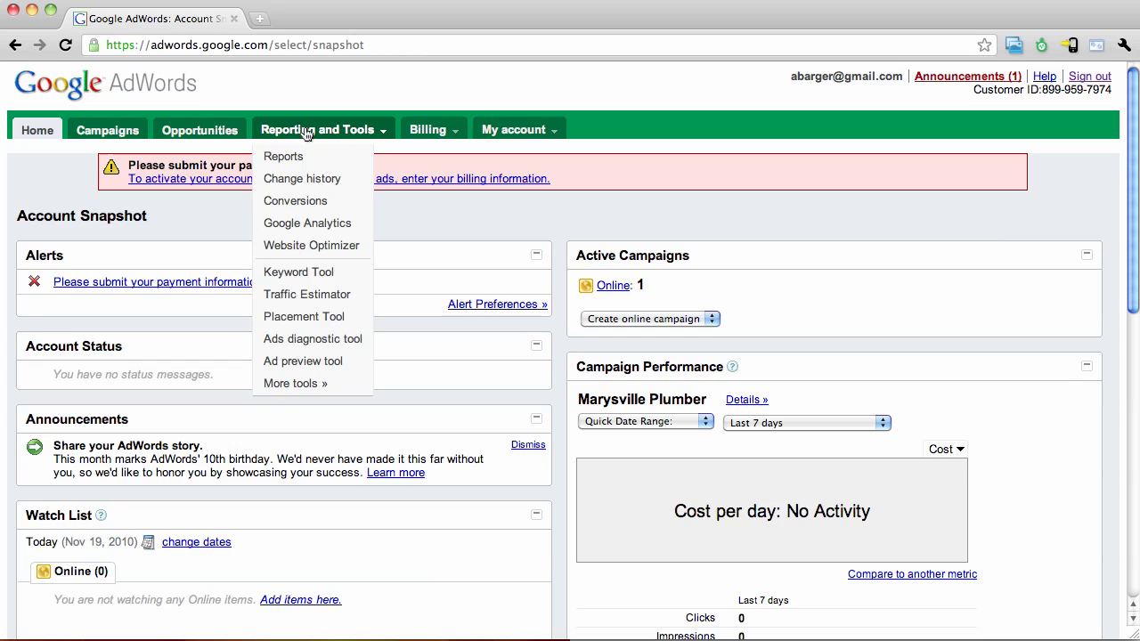
Open the Keyword Tool from the Reporting and Tools menu.
left_click(319, 271)
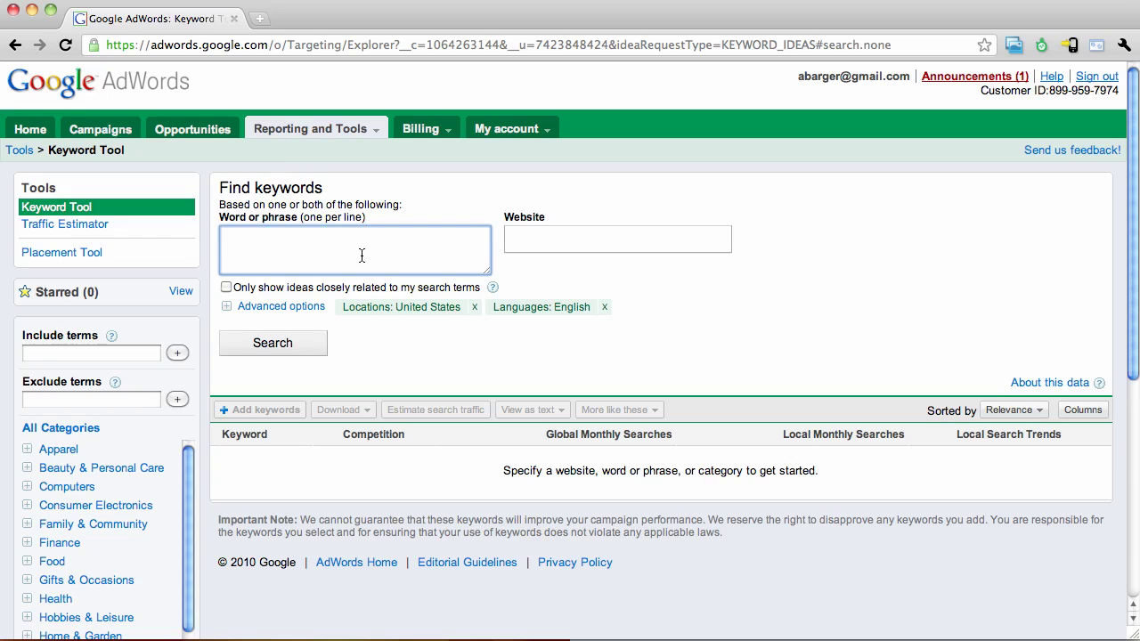
Enter Marysville Plumber, Marysville Plumbers, Fix Leaks Marysville and Marysville Plumbing as seed phrases.
type("Marysville Plumber ")
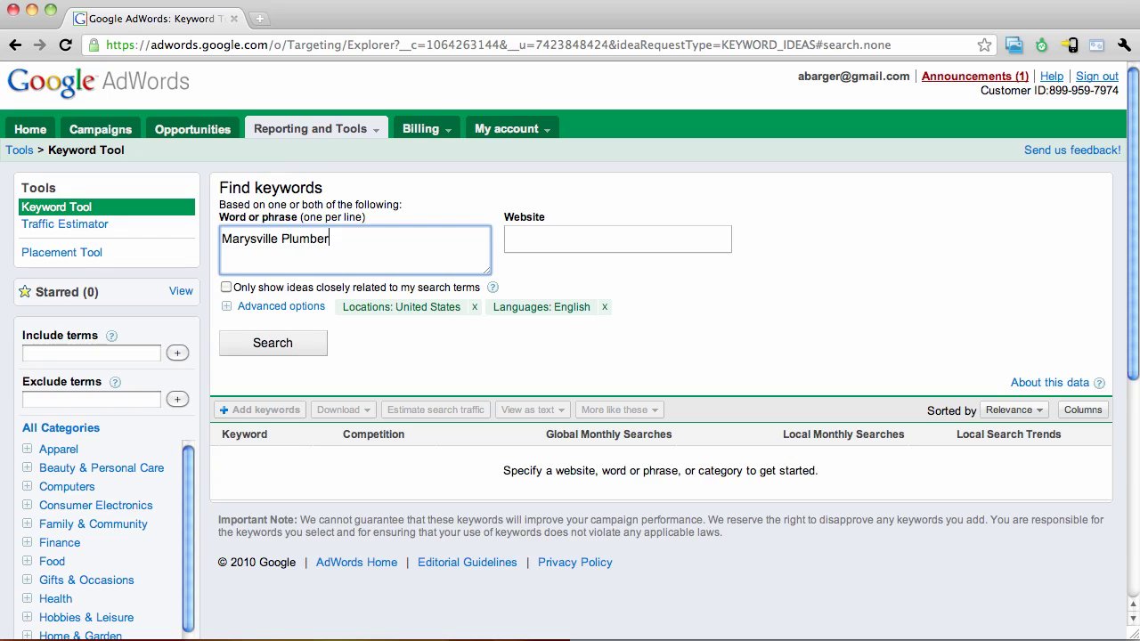
type("Marysville Plumbers")
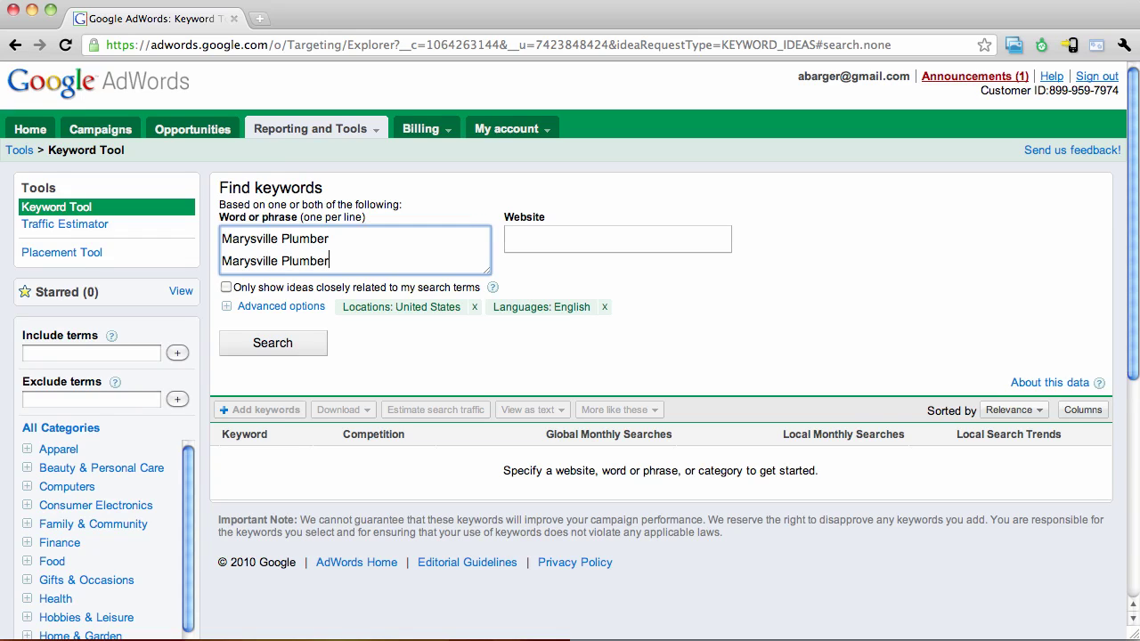
key("Return")
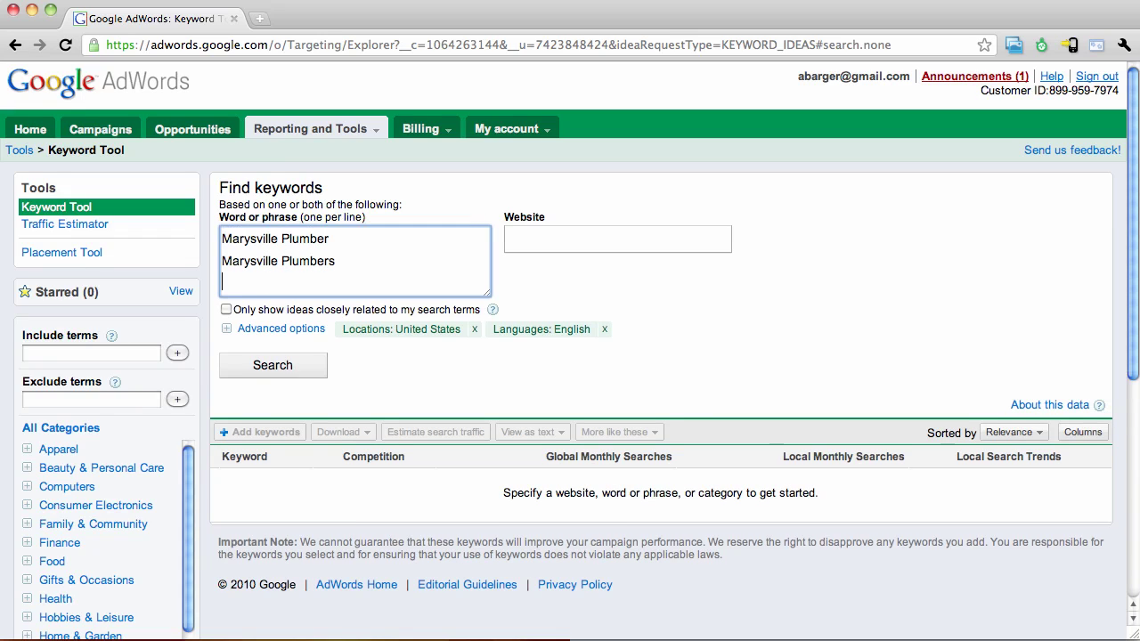
type("Fix Leaks Marysvill")
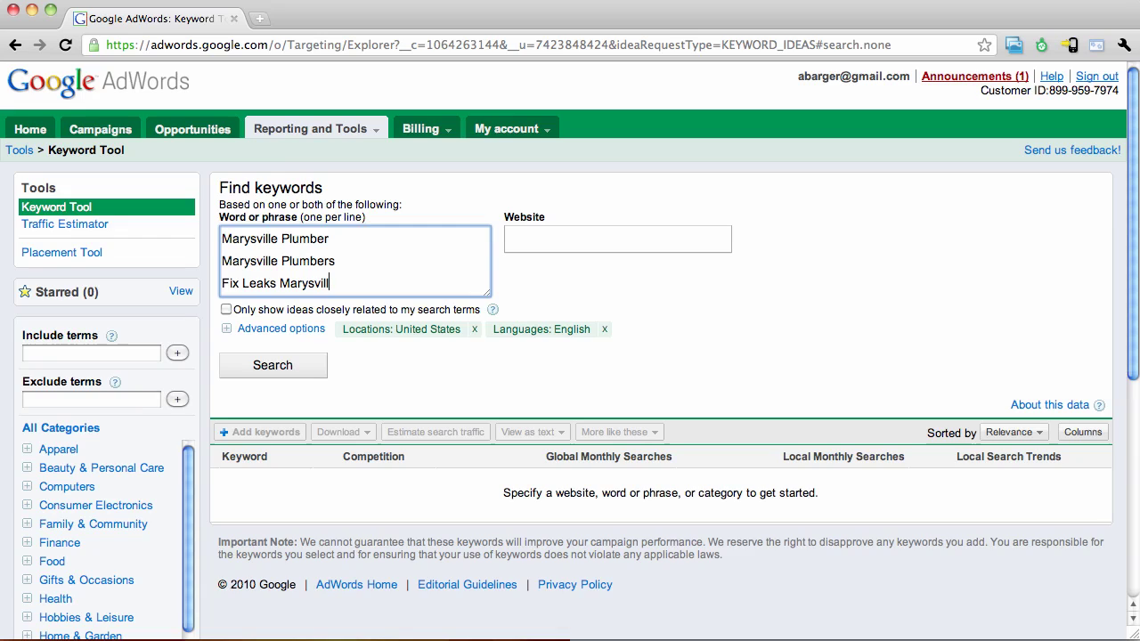
type("e")
key("Return")
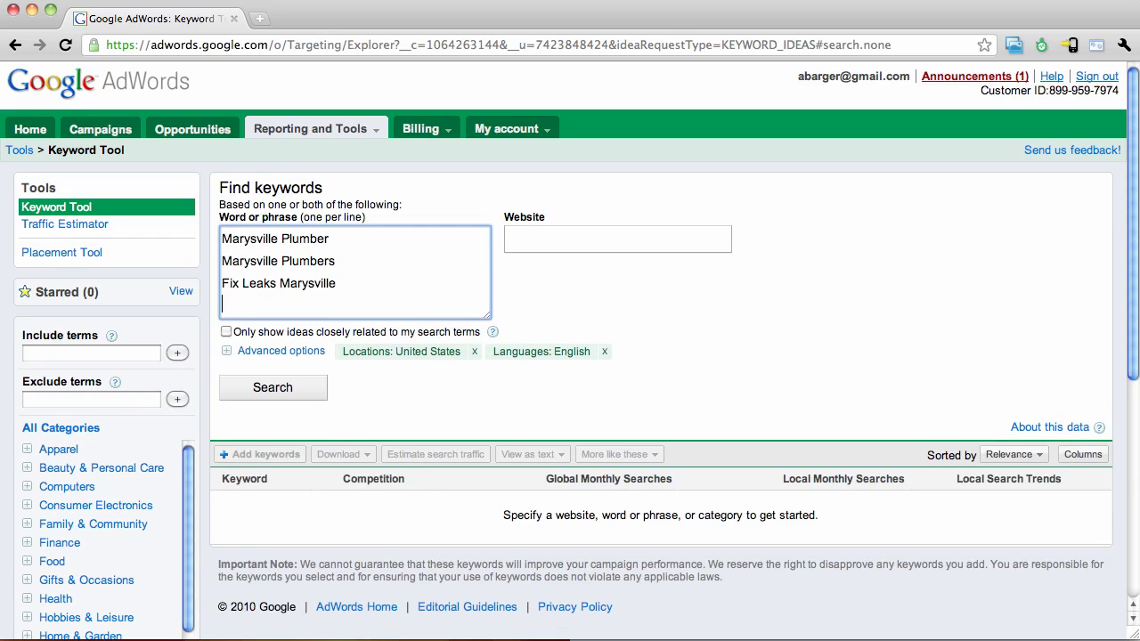
type("Marysvill")
key("BackSpace")
type("e Plumbing")
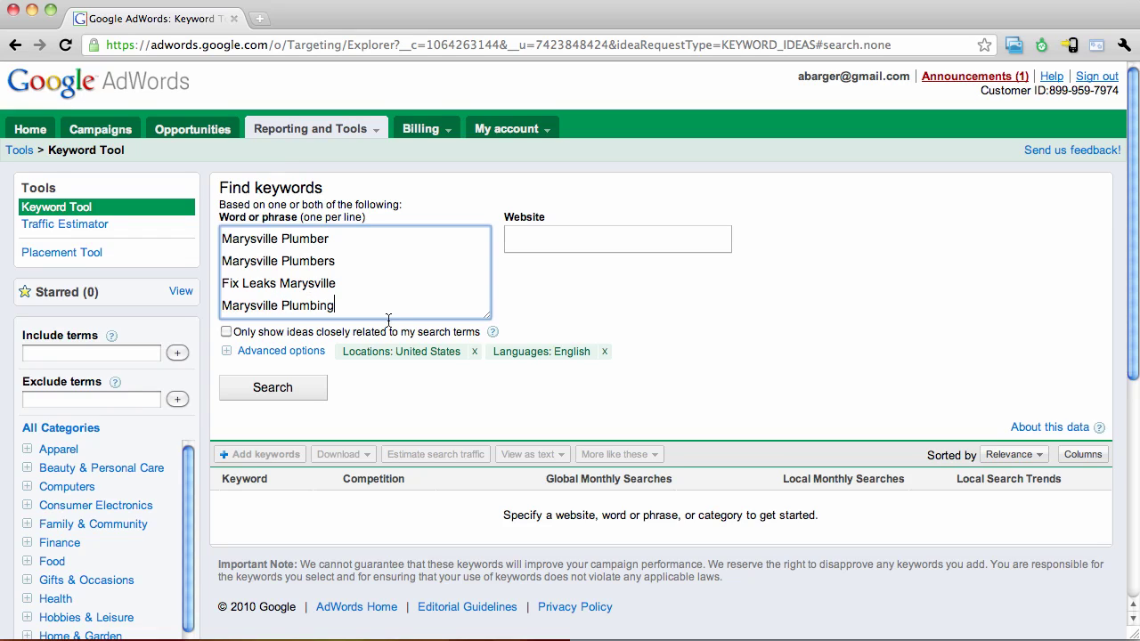
Run the keyword idea search for the four phrases and browse the results.
left_click(304, 392)
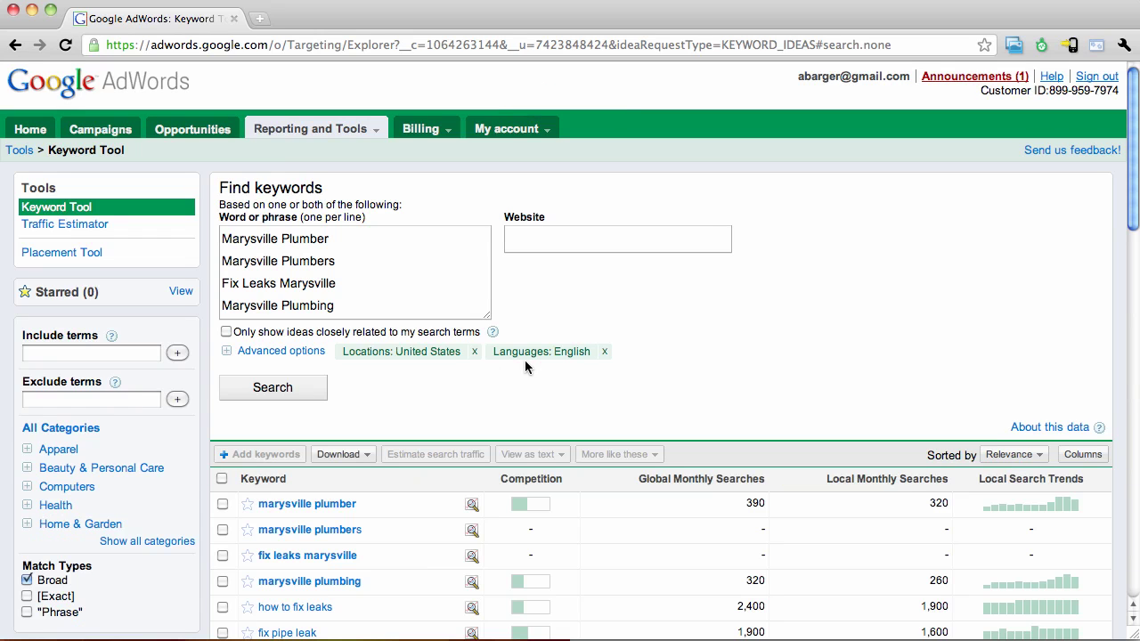
scroll(634, 328, "down", 1)
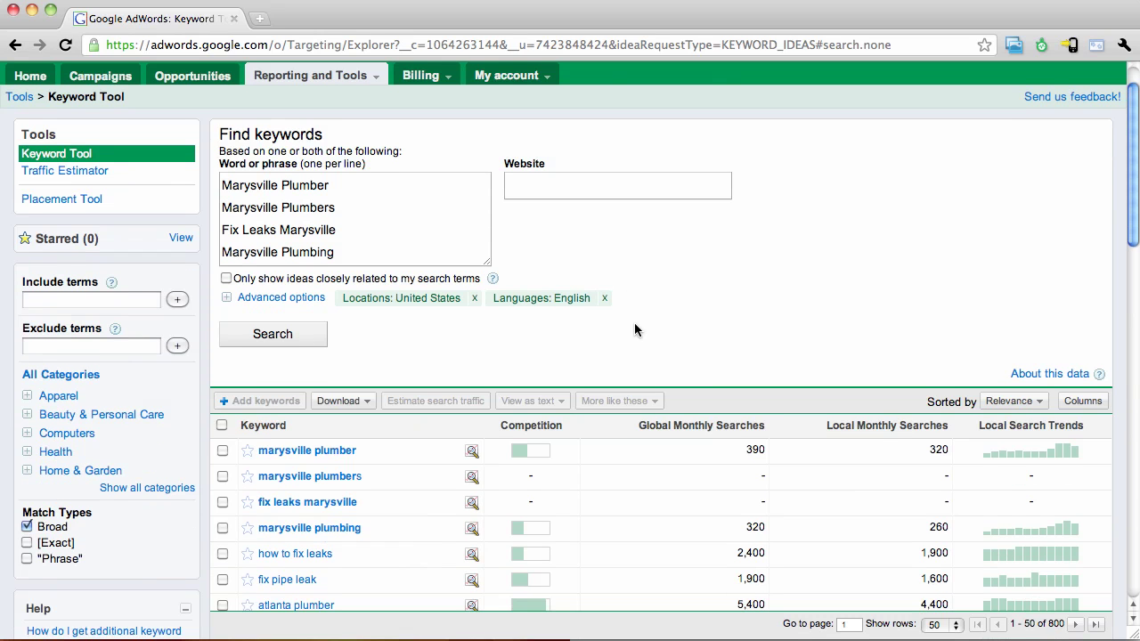
scroll(634, 330, "down", 1)
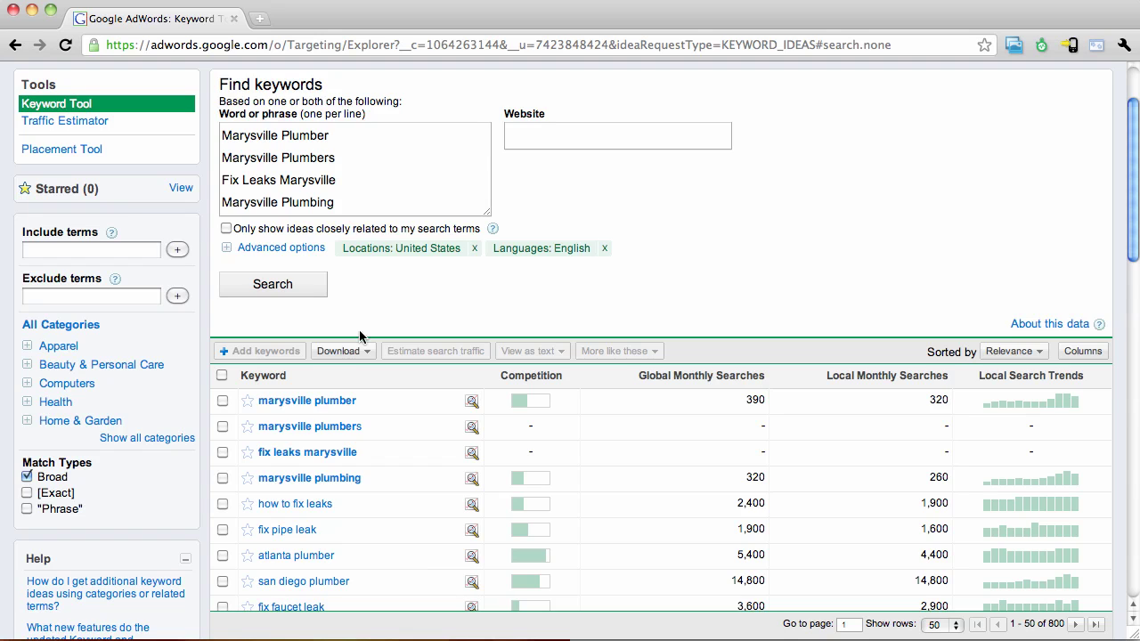
scroll(322, 428, "down", 10)
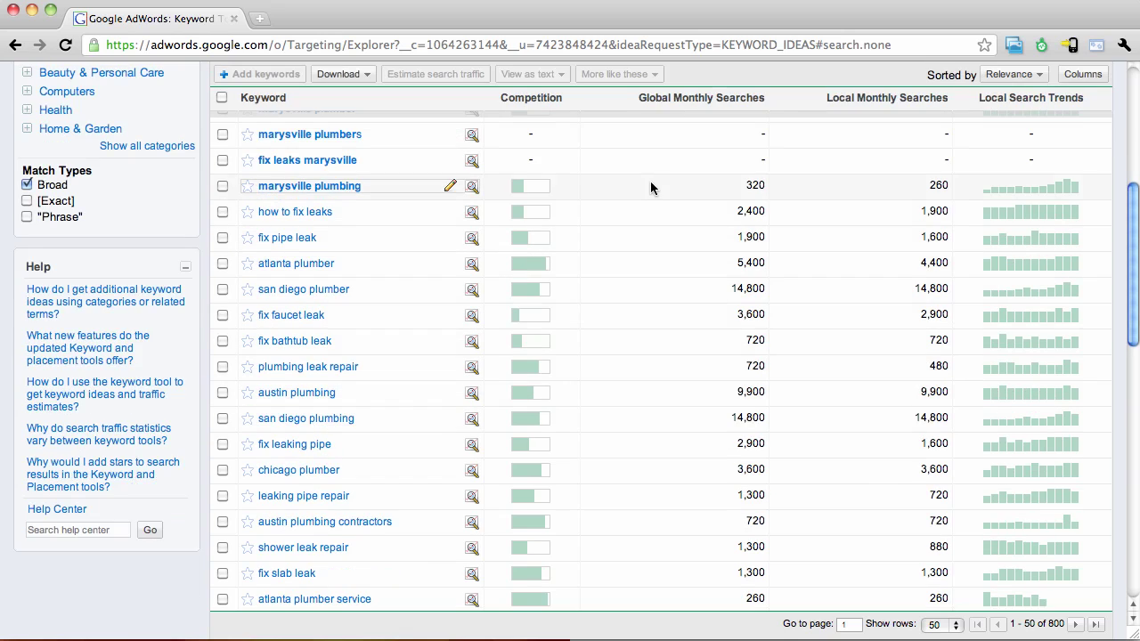
Sort the keyword ideas by Local Monthly Searches, putting plumber at 450,000 first.
left_click(852, 104)
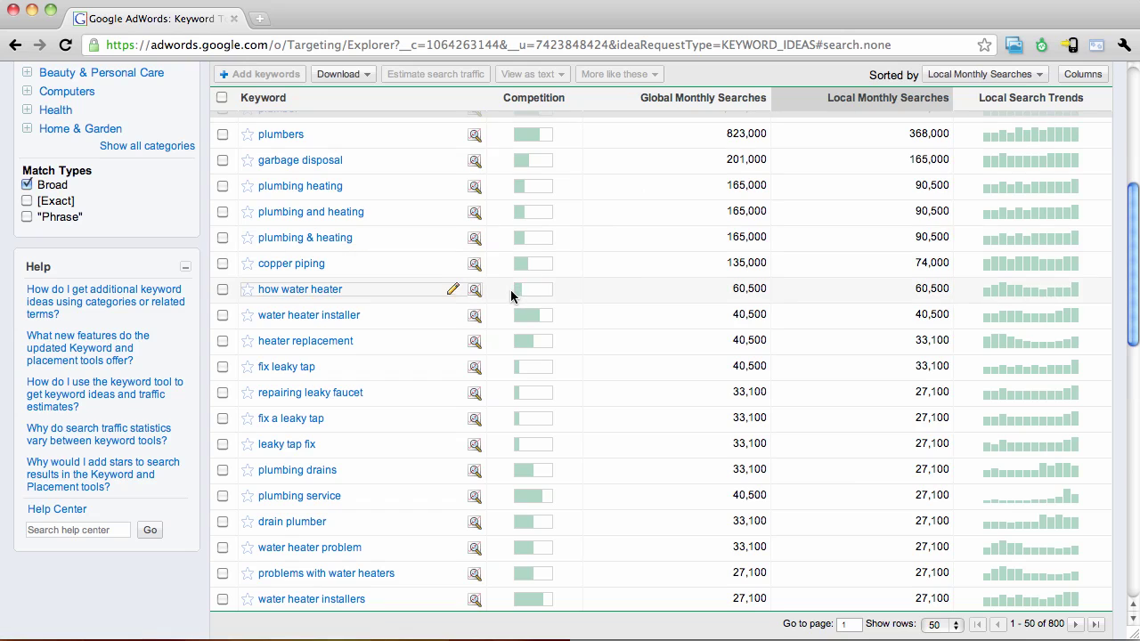
scroll(511, 291, "down", 2)
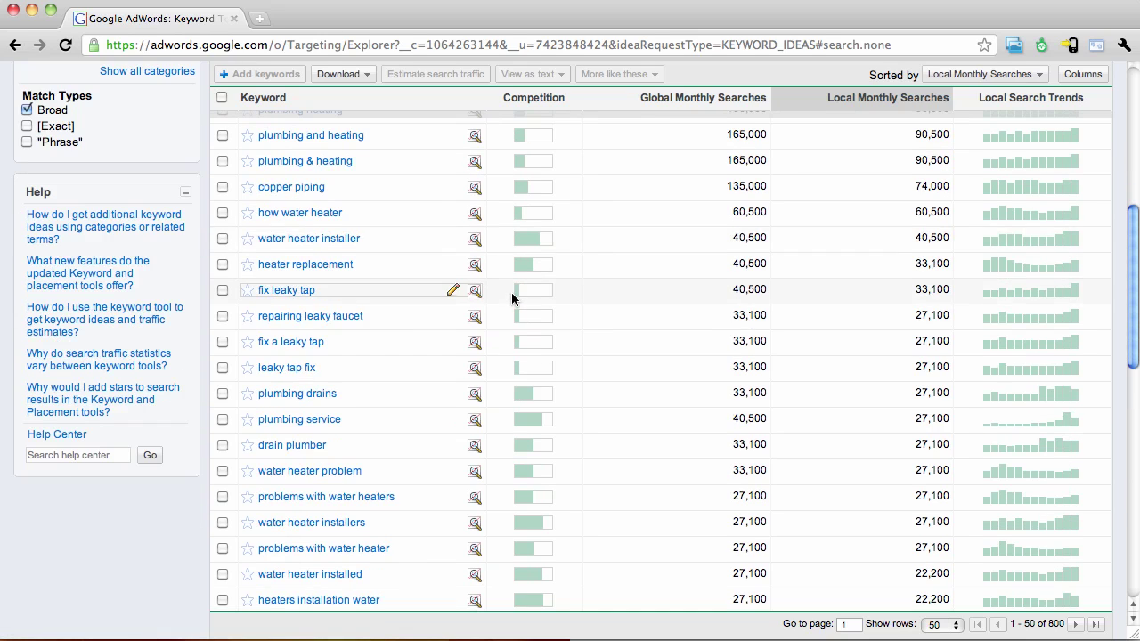
scroll(511, 292, "down", 4)
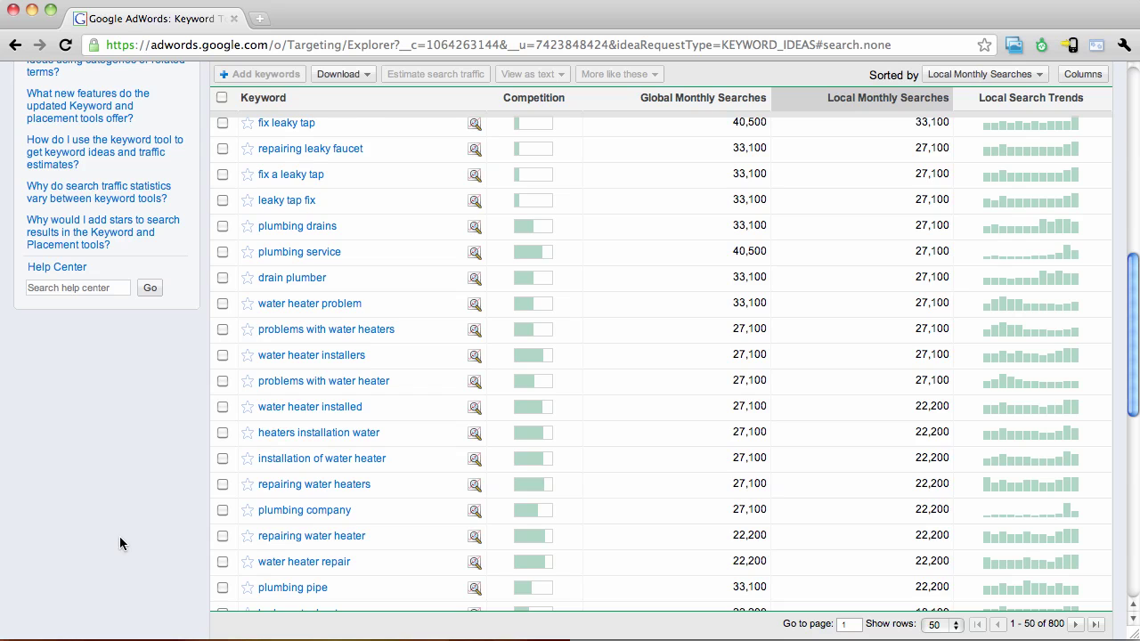
scroll(33, 535, "up", 15)
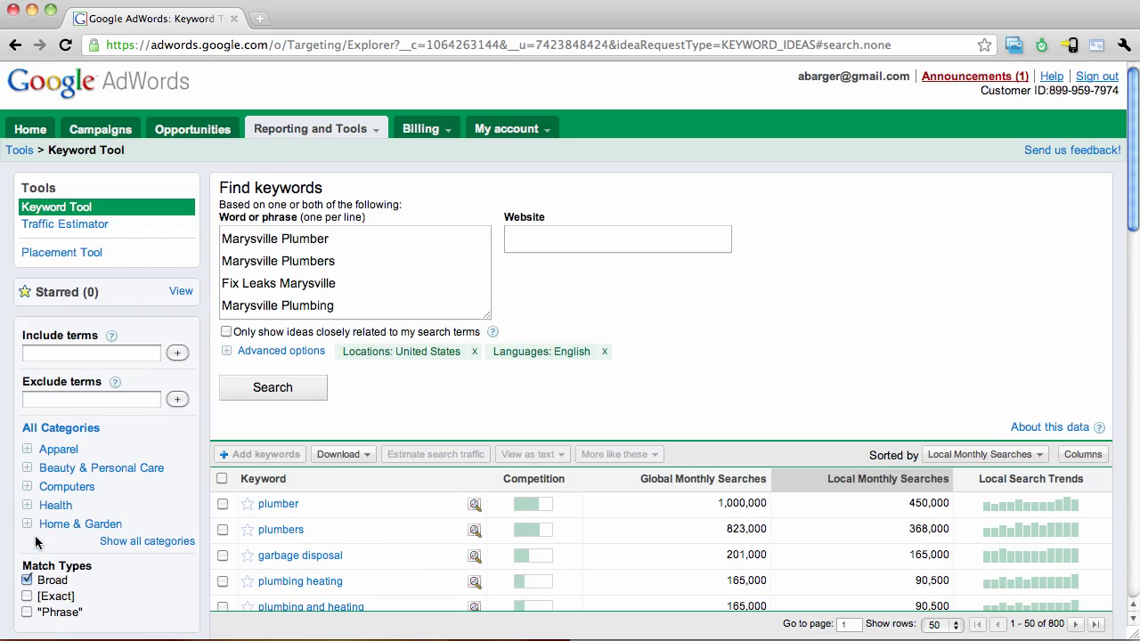
left_click(336, 306)
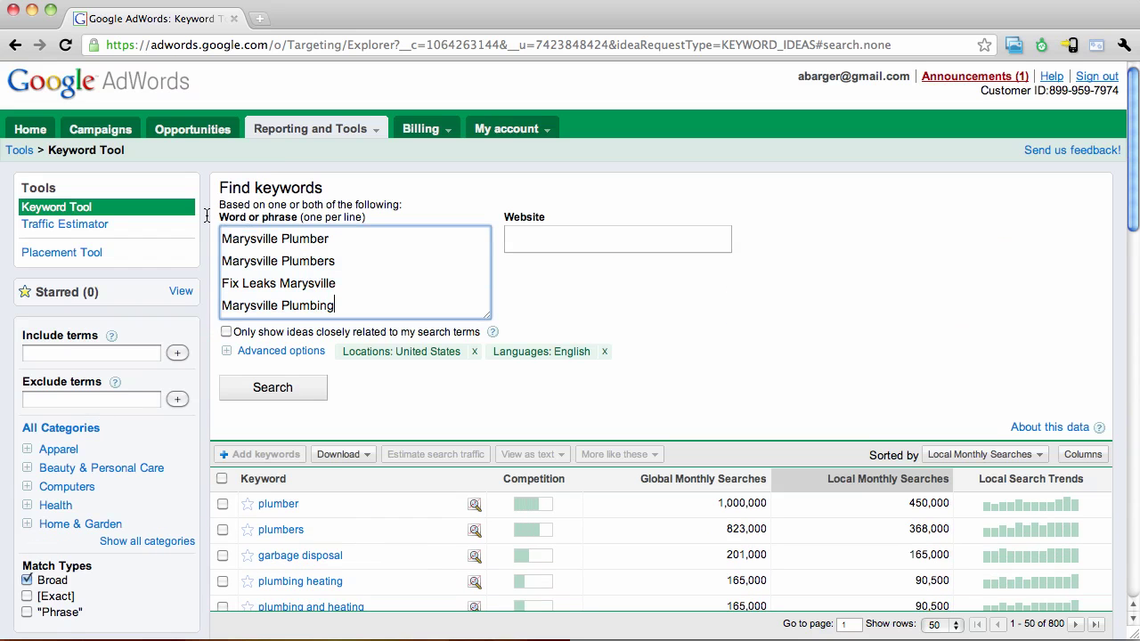
left_click_drag(336, 306, 224, 236)
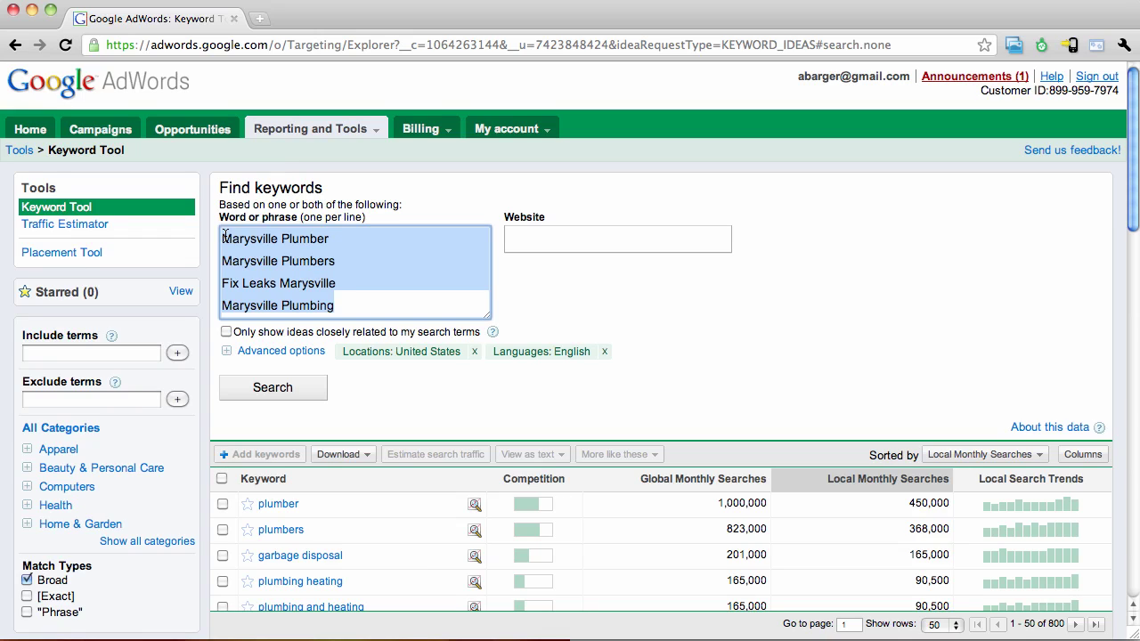
type("Marys")
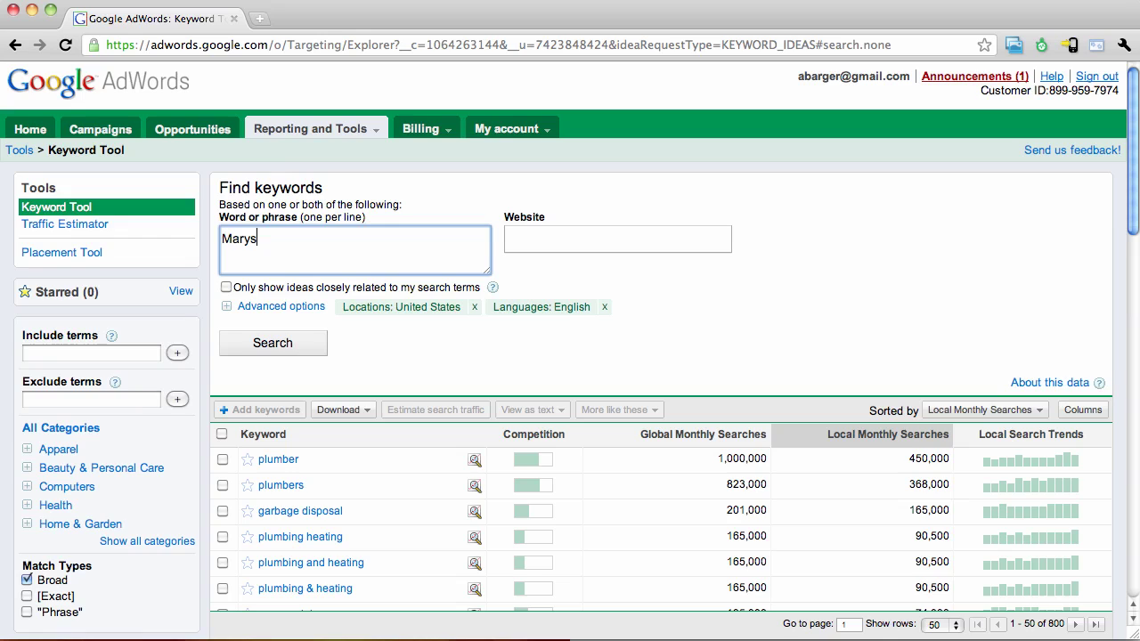
type("ville Leaky Toilet ")
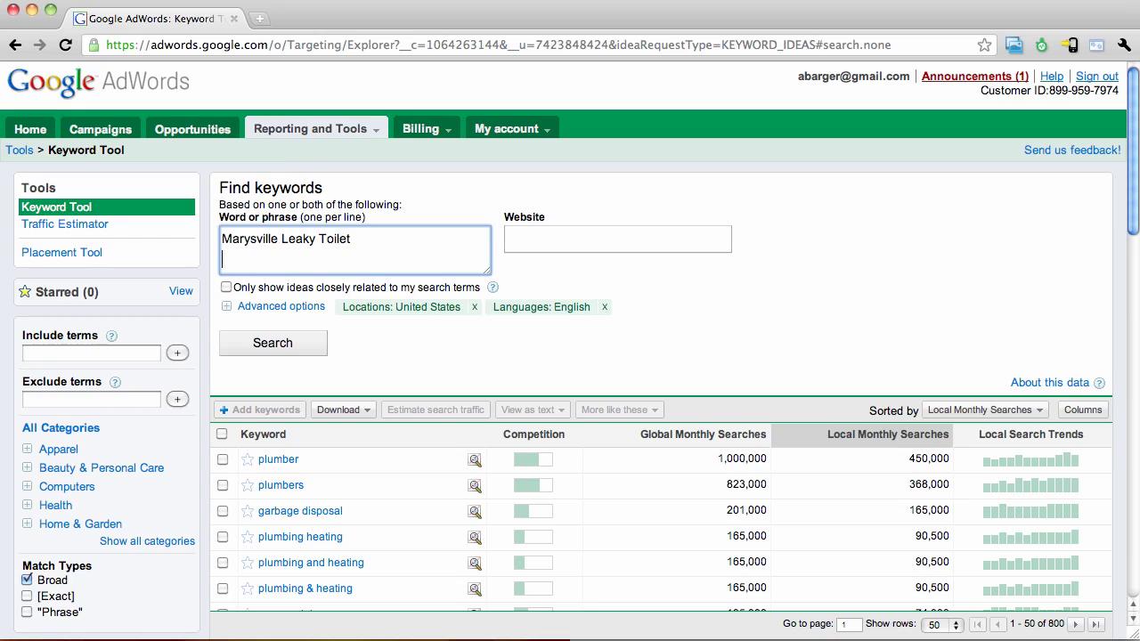
type("Marysville Hot")
type("Water Tank Re")
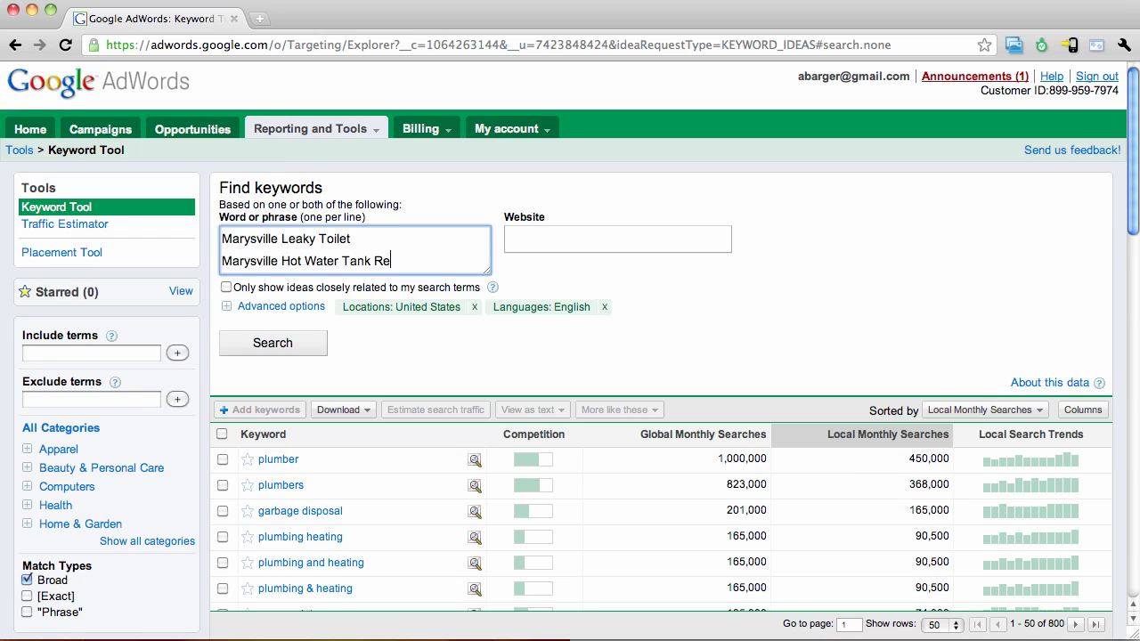
type("pair")
left_click(249, 343)
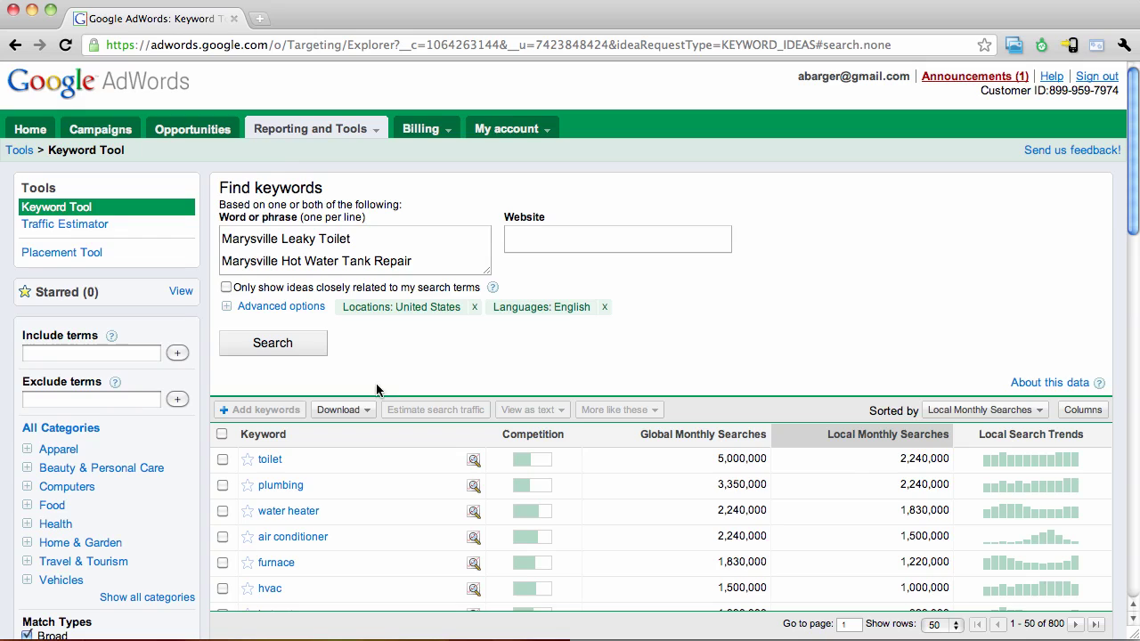
scroll(381, 362, "down", 1)
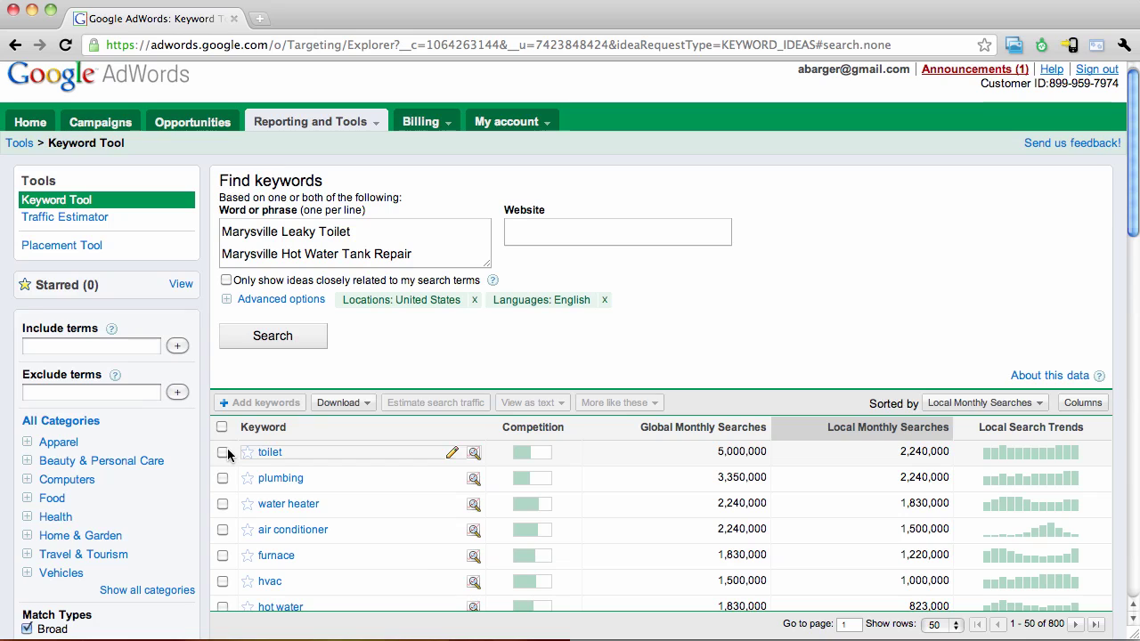
Save the toilet, plumbing and water heater keywords to Marysville Plumber's Ad Group #1.
left_click(222, 452)
left_click(223, 478)
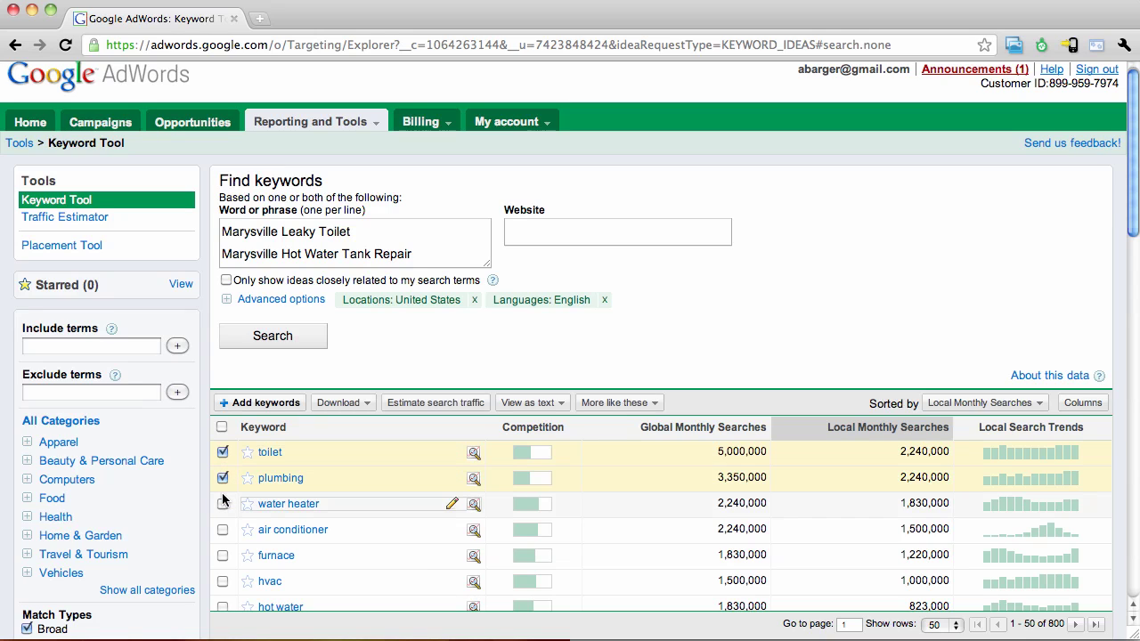
left_click(223, 503)
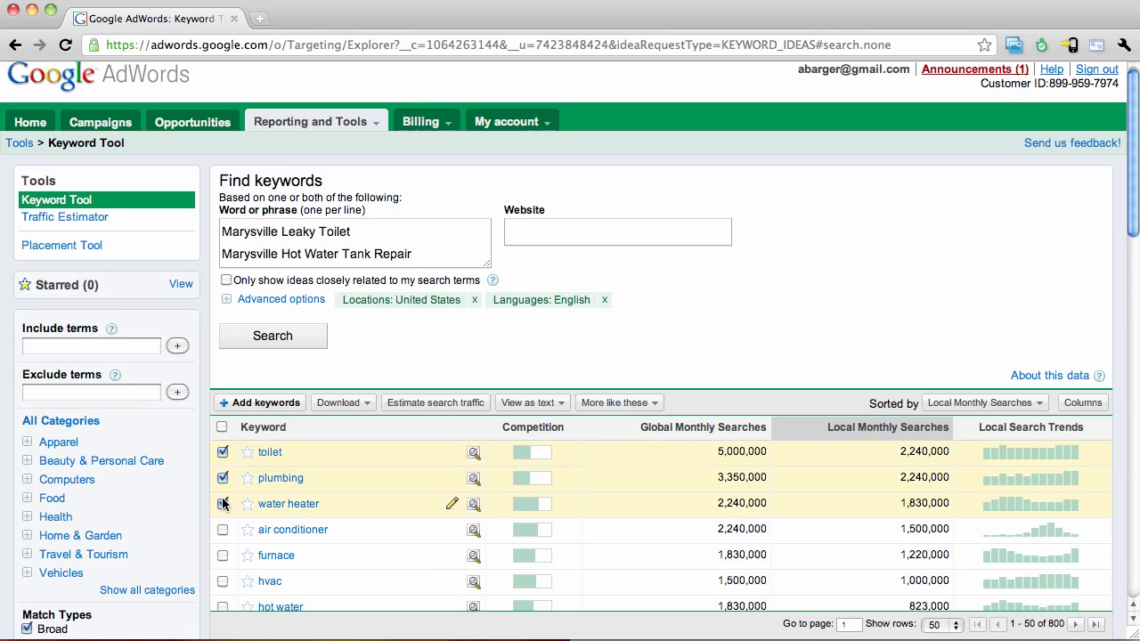
left_click(263, 402)
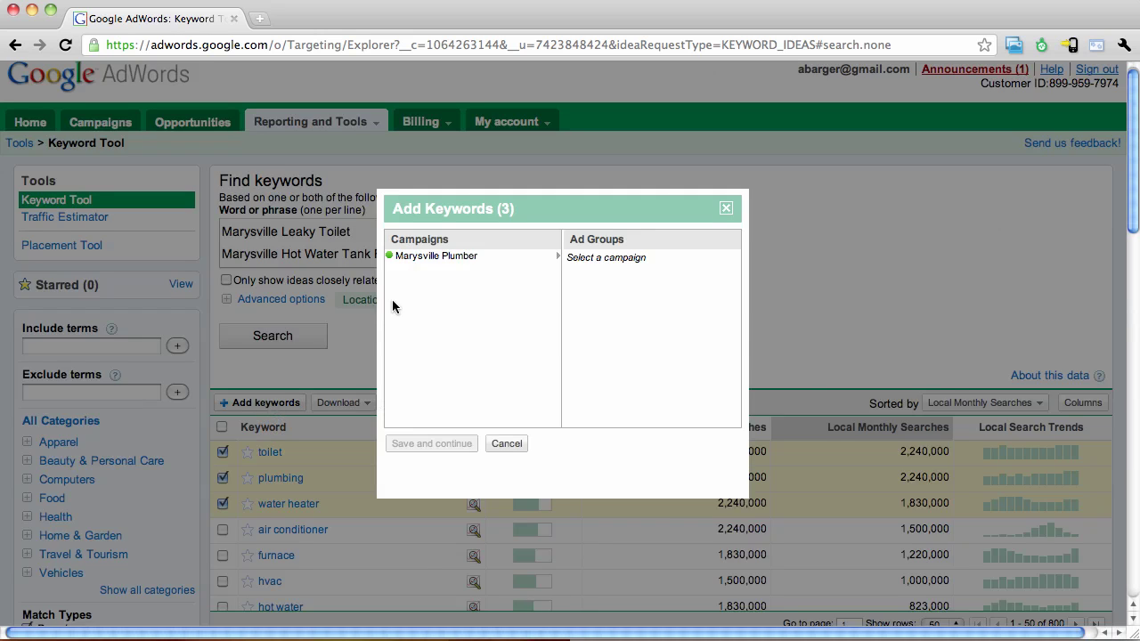
left_click(433, 258)
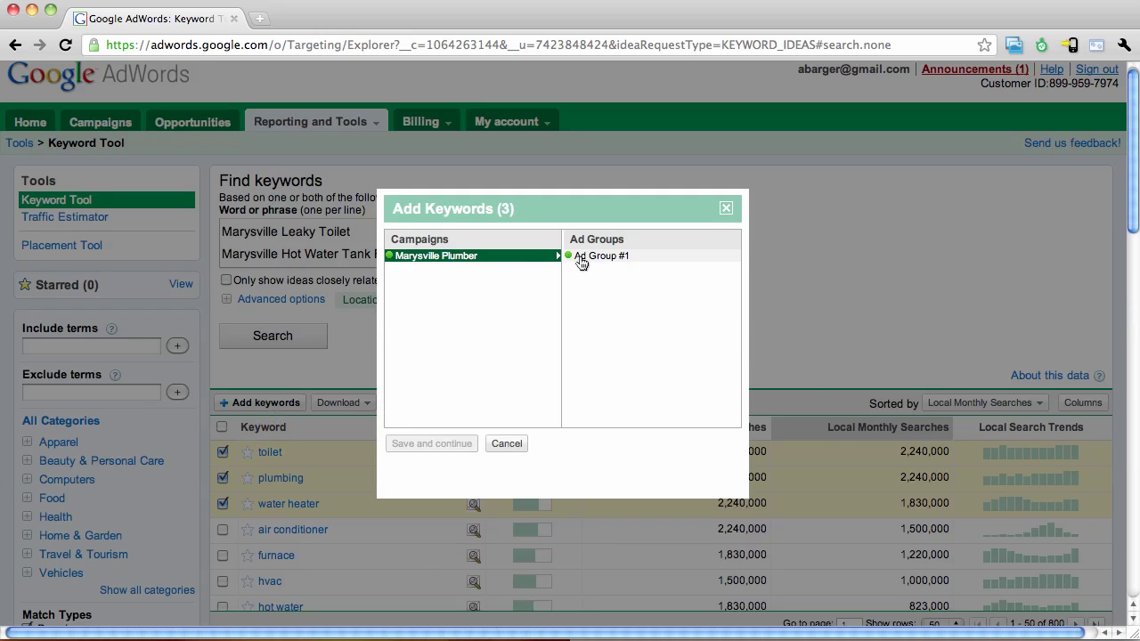
left_click(582, 260)
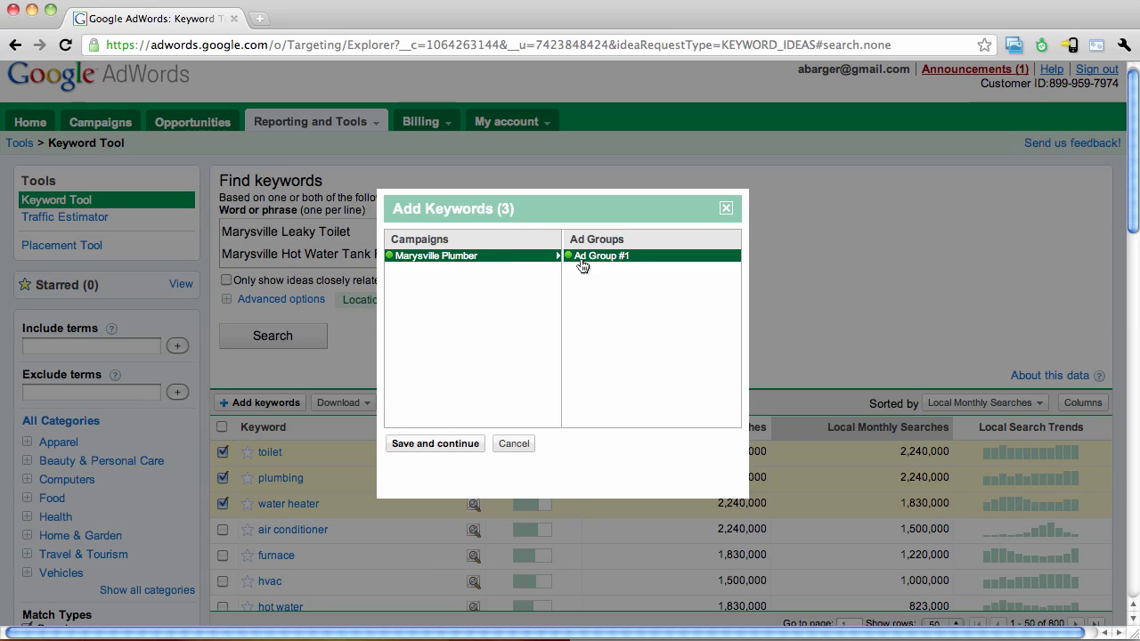
left_click(469, 445)
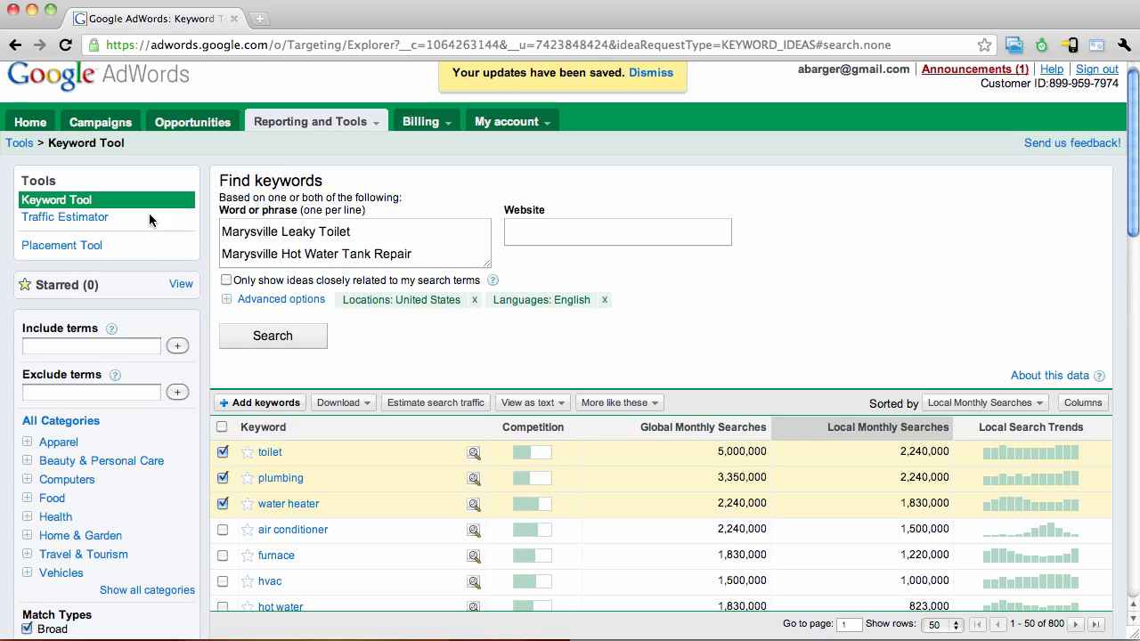
Go to the Campaigns tab to view the Marysville Plumber keywords.
left_click(118, 131)
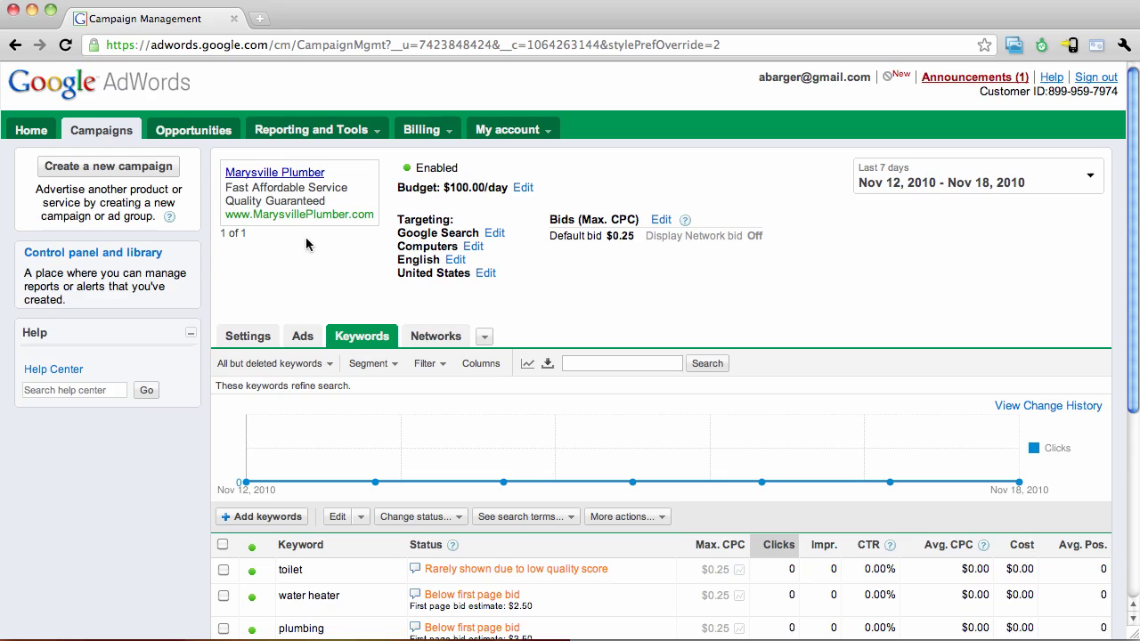
Create a new ad group in Marysville Plumber named 'Marysville Hot Water Tank Keywords'.
left_click(163, 171)
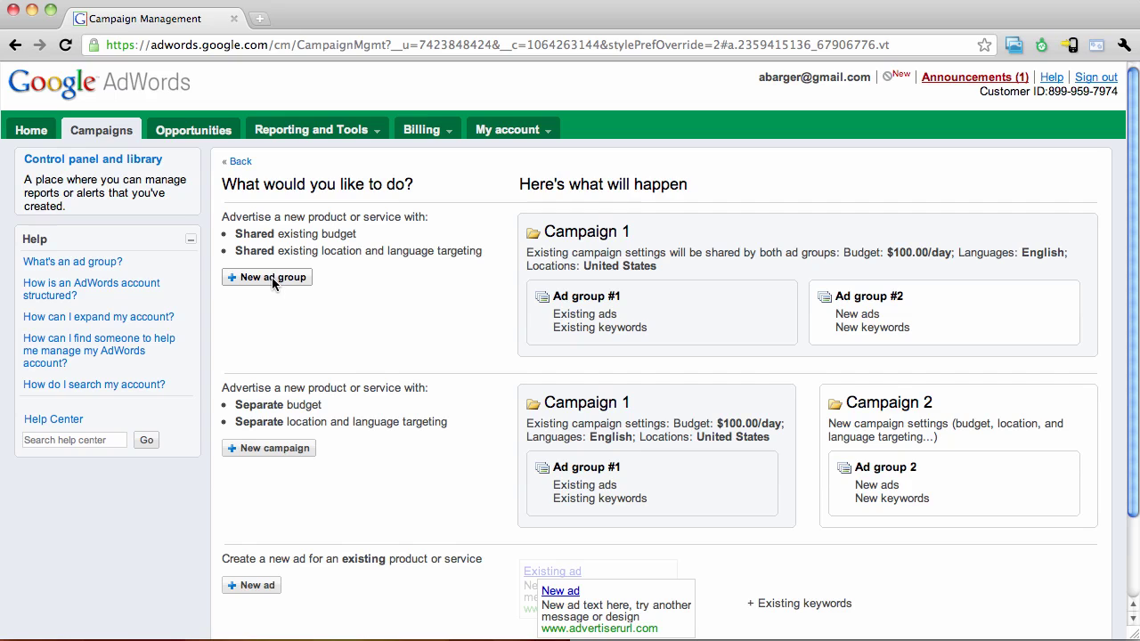
left_click(271, 277)
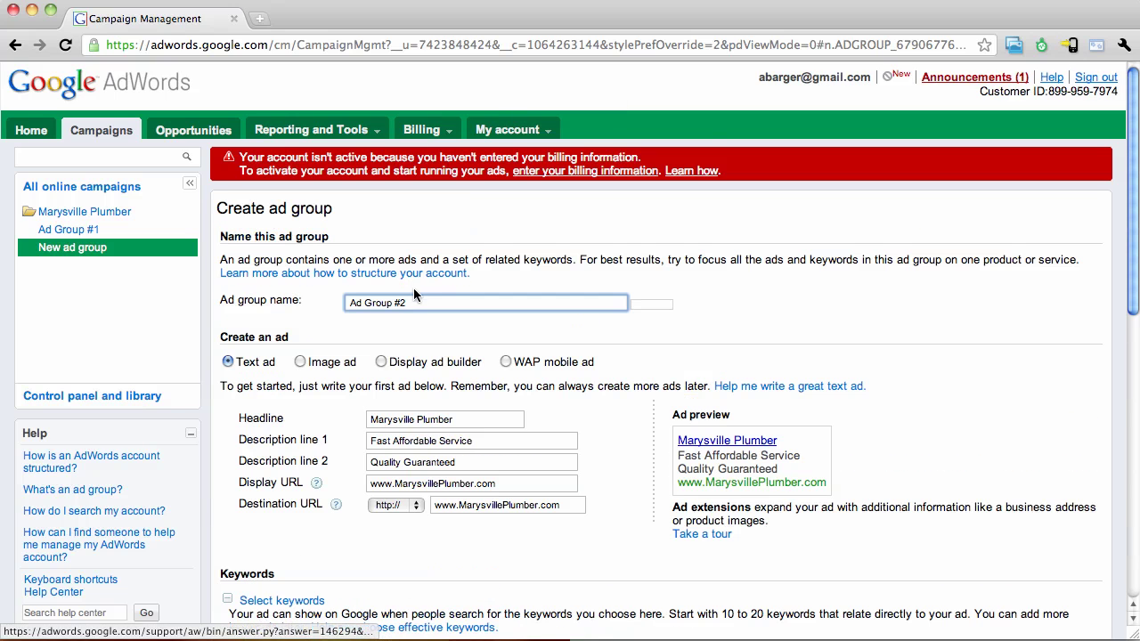
left_click_drag(410, 303, 309, 299)
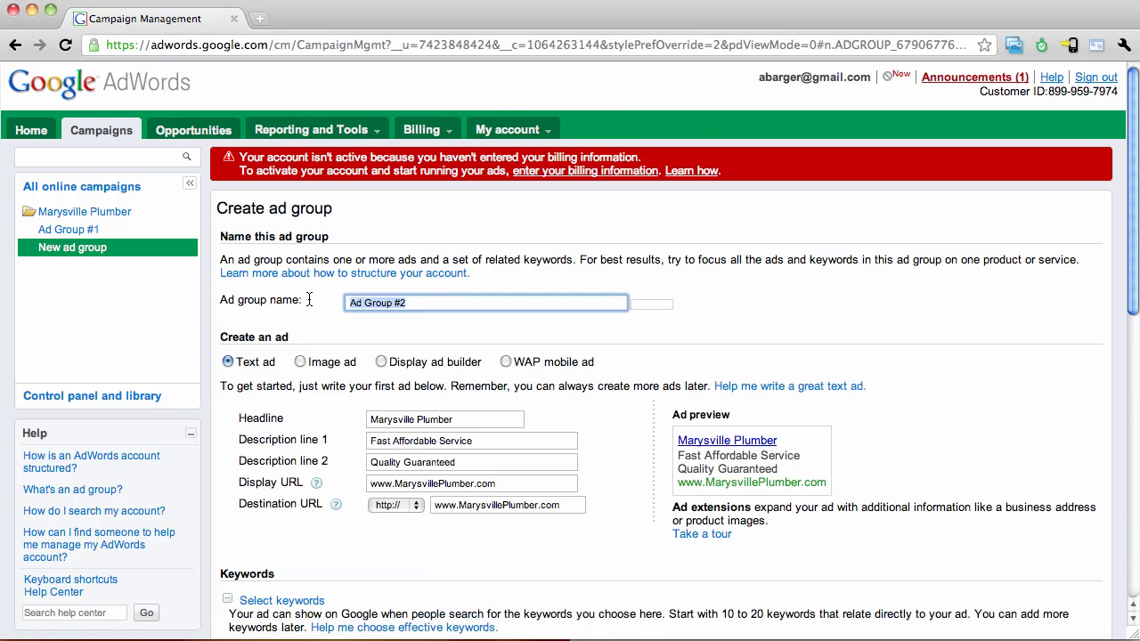
type("Marysville Hot W")
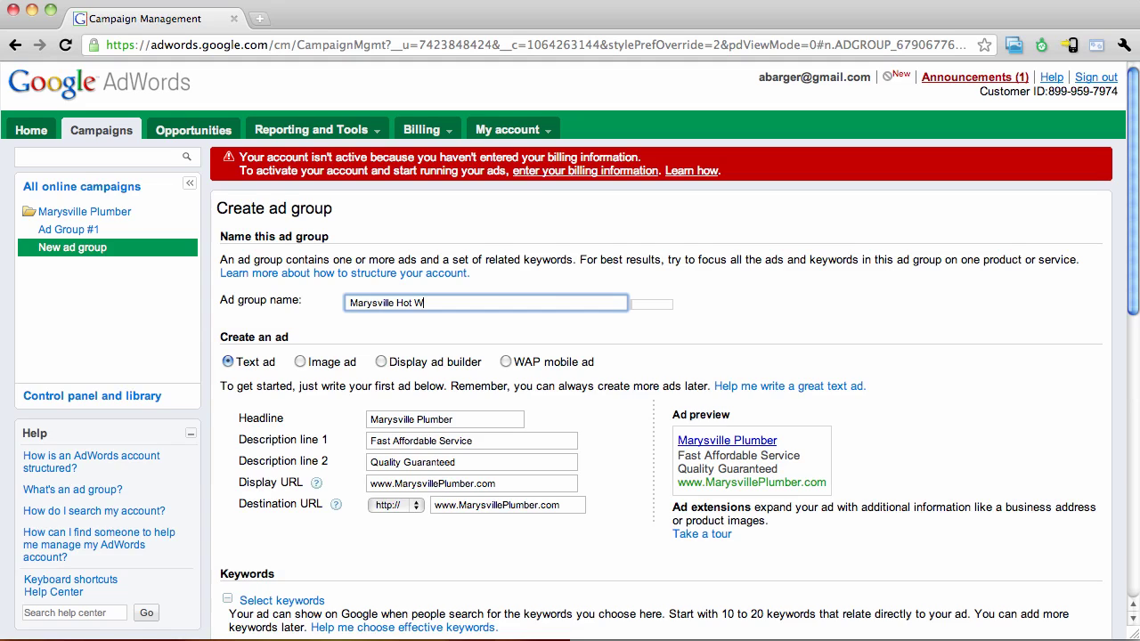
type("ater Tank Keywords")
Replace the ad headline with 'Hot Water Tank Repair'.
left_click(460, 422)
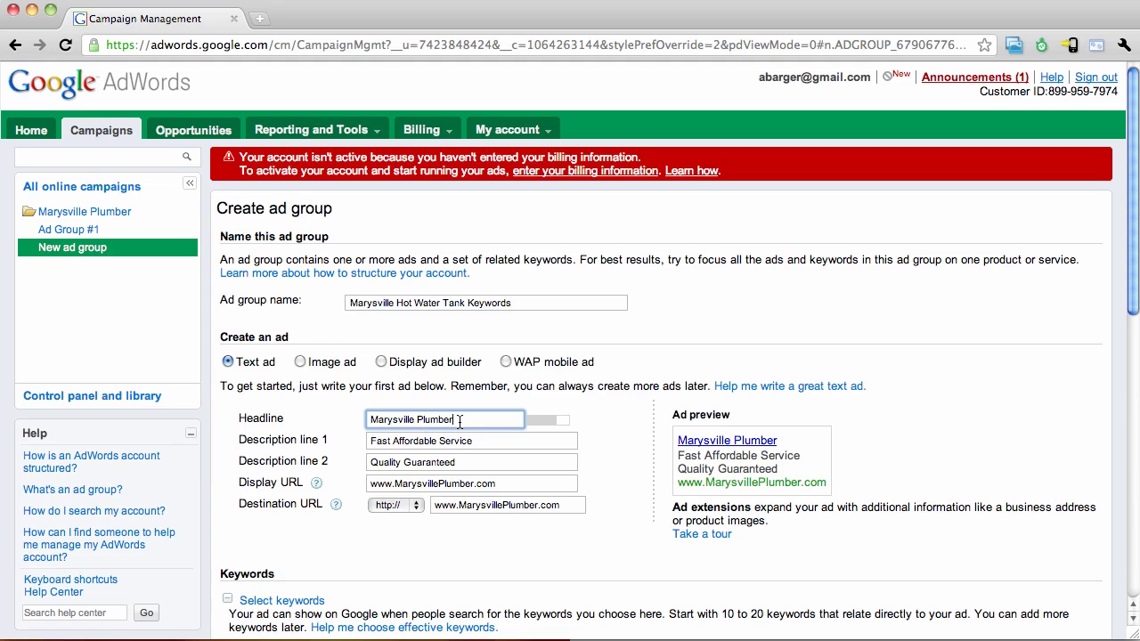
key("BackSpace")
key("BackSpace")
key("BackSpace")
key("BackSpace")
key("BackSpace")
key("BackSpace")
key("BackSpace")
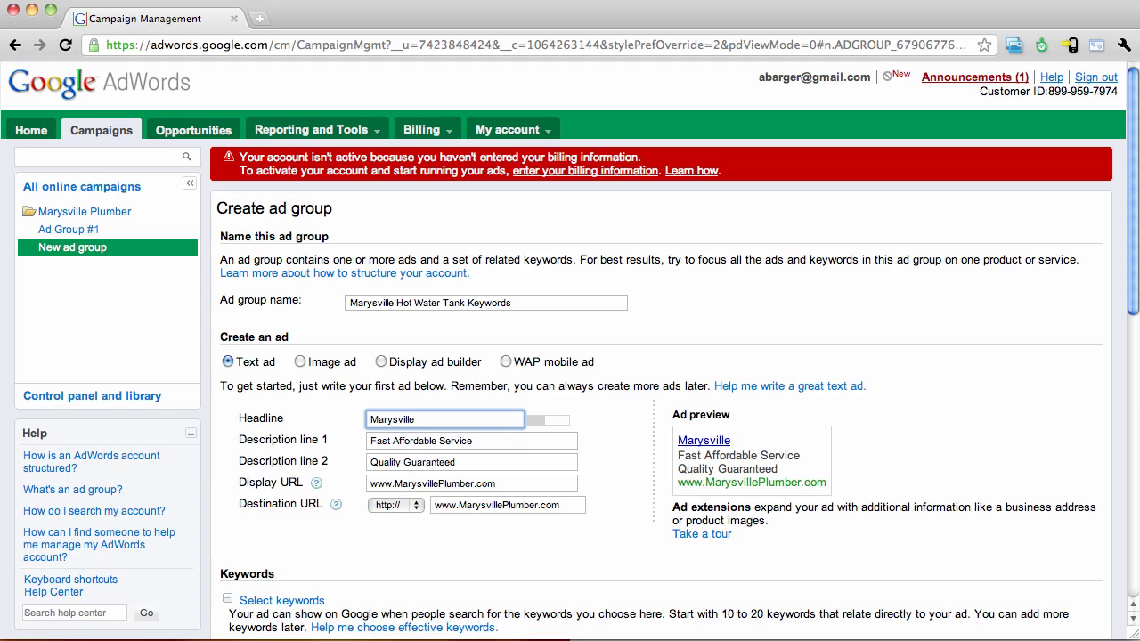
type("Hot Water ")
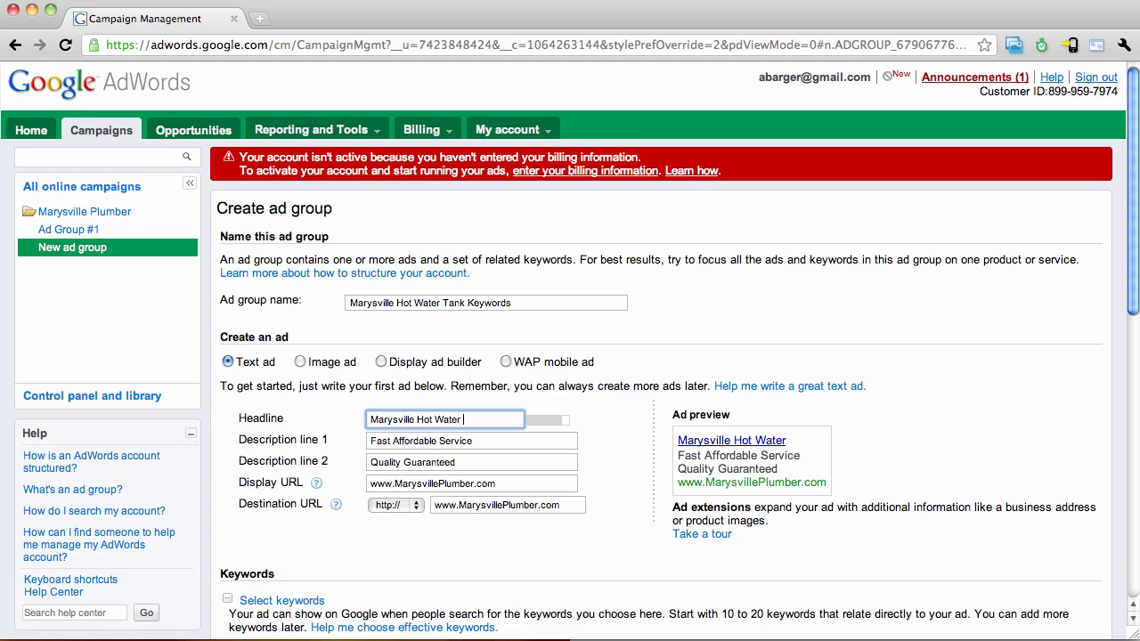
type("Tank")
key("BackSpace")
key("BackSpace")
key("BackSpace")
key("BackSpace")
key("BackSpace")
key("BackSpace")
key("BackSpace")
key("BackSpace")
key("BackSpace")
key("BackSpace")
key("BackSpace")
key("BackSpace")
key("BackSpace")
key("BackSpace")
key("BackSpace")
key("BackSpace")
key("BackSpace")
key("BackSpace")
key("BackSpace")
key("BackSpace")
key("BackSpace")
key("BackSpace")
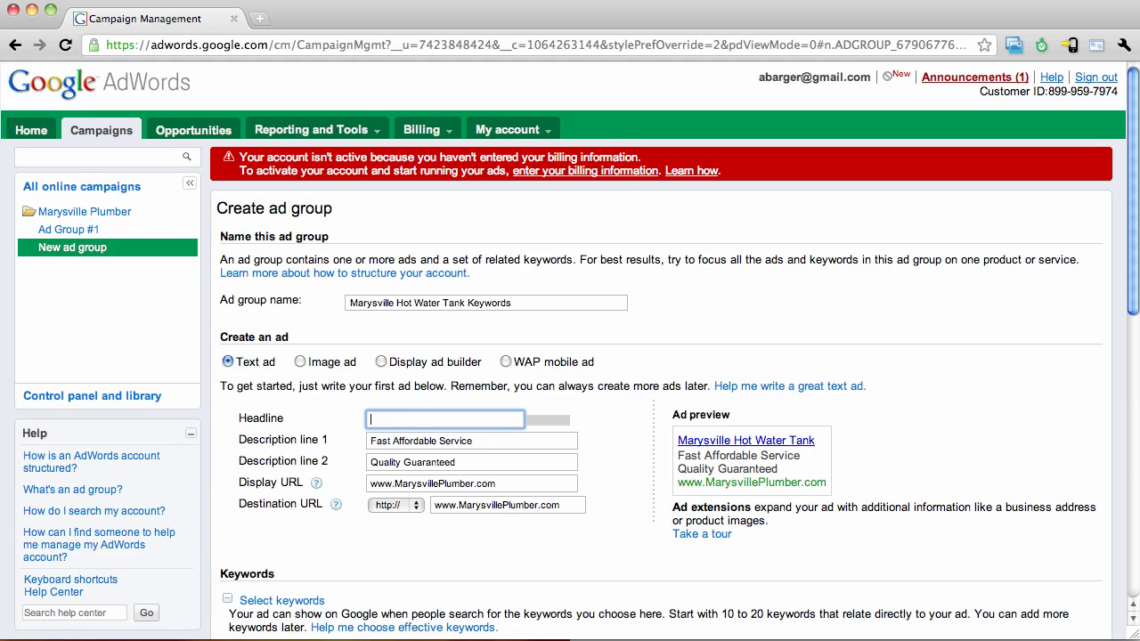
type("Ho")
key("BackSpace")
key("BackSpace")
type("H")
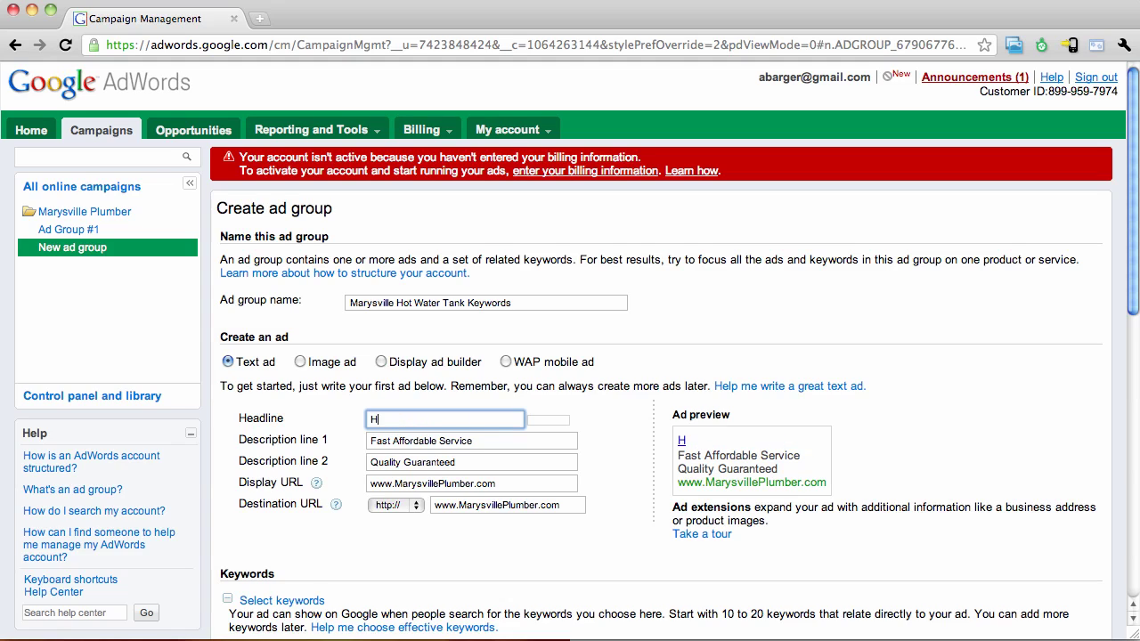
type("ot Water Tank ")
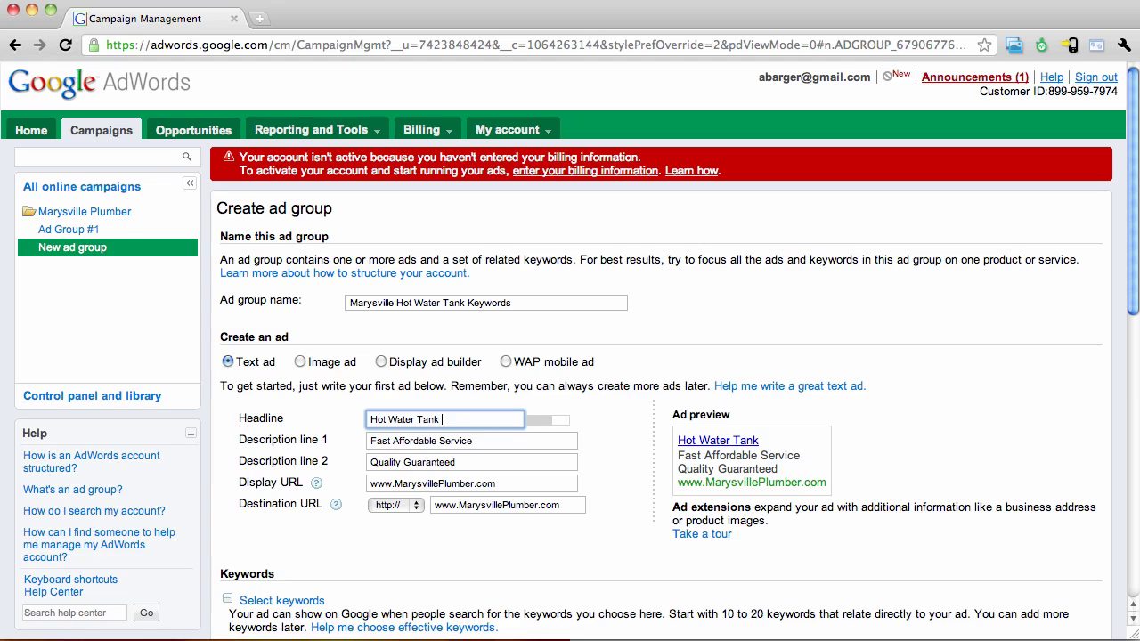
type("Repair")
left_click(623, 427)
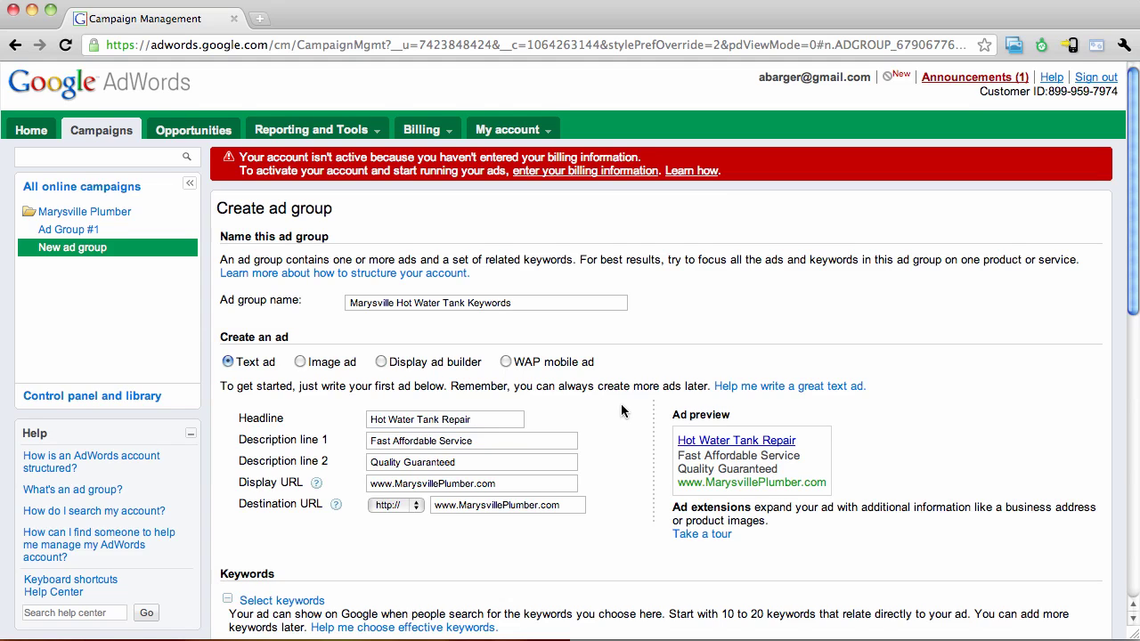
scroll(621, 403, "down", 1)
scroll(622, 410, "down", 3)
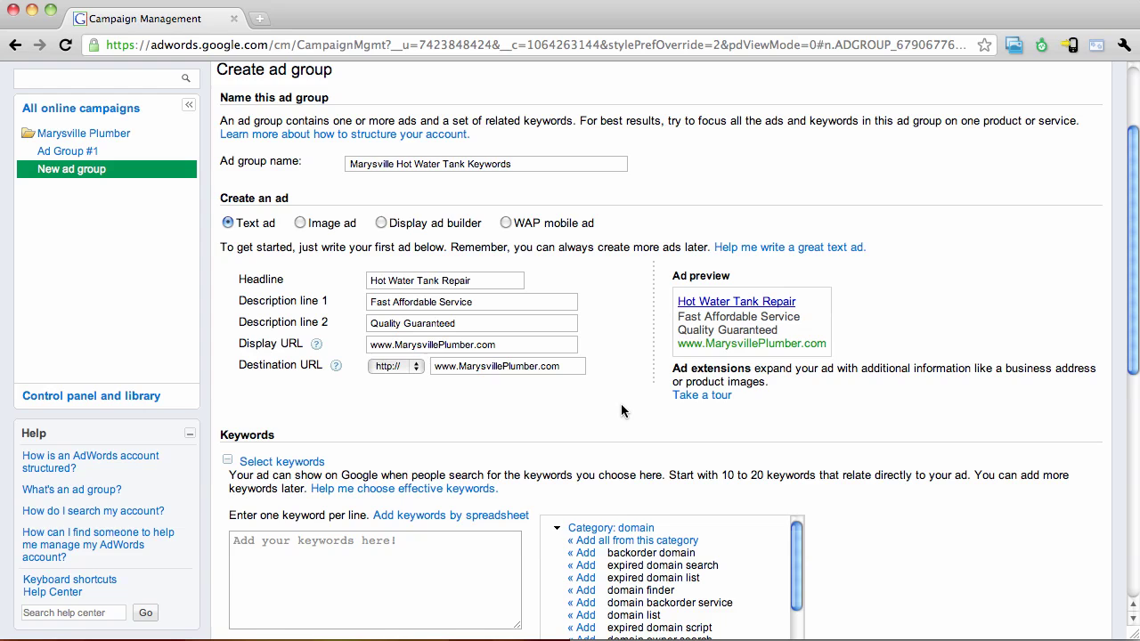
scroll(622, 411, "up", 2)
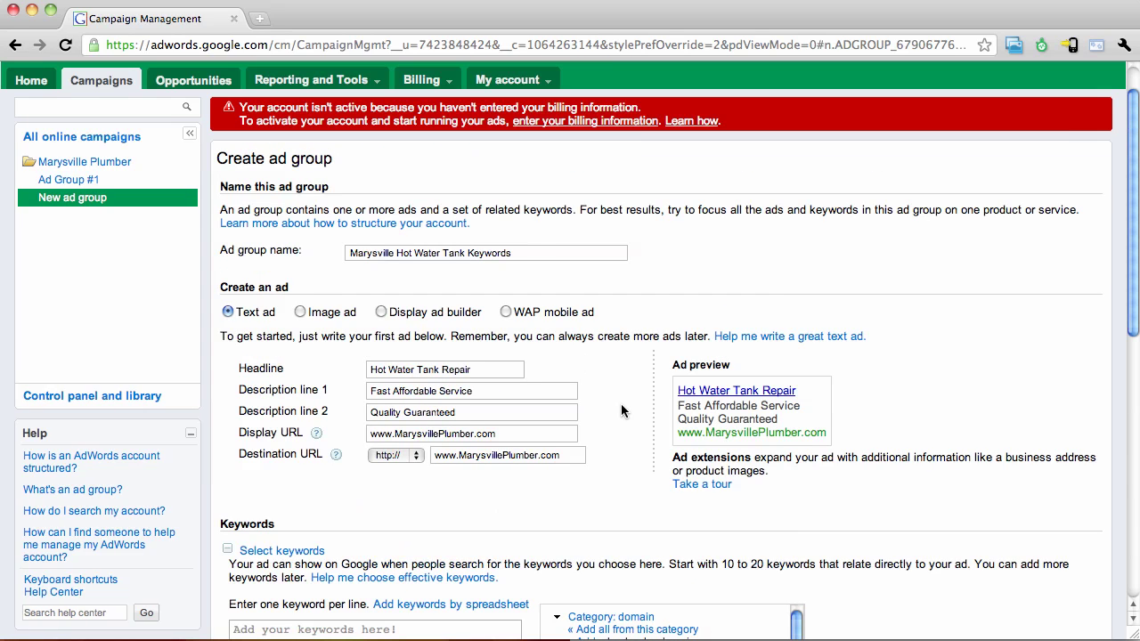